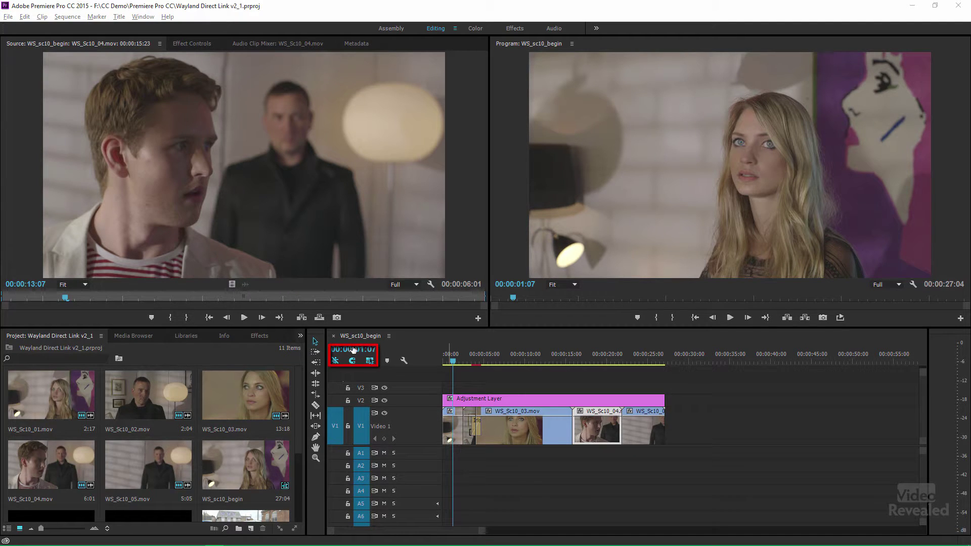
- Move the Program monitor playhead back to 00:00:01:03 and bring up Edit > Preferences
click(314, 344)
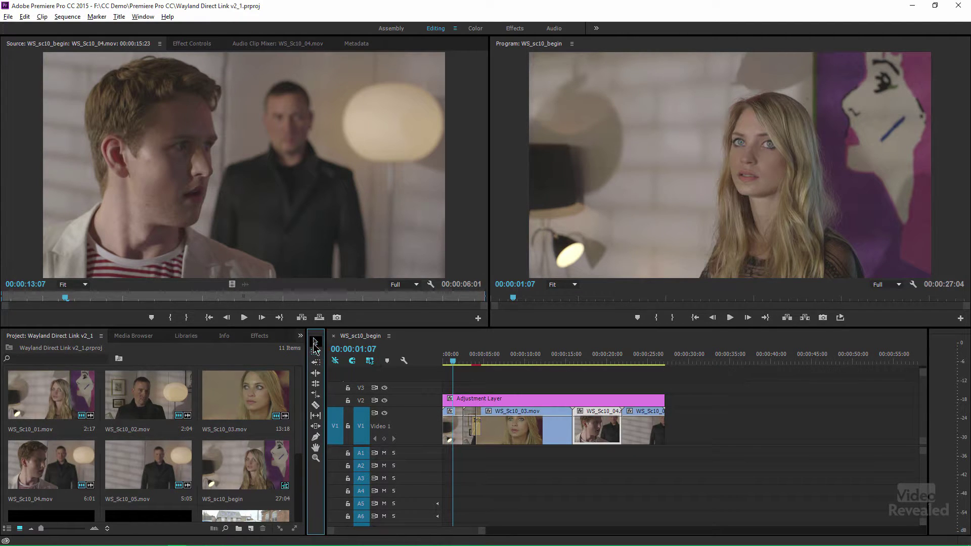
click(517, 304)
drag(517, 304, 513, 301)
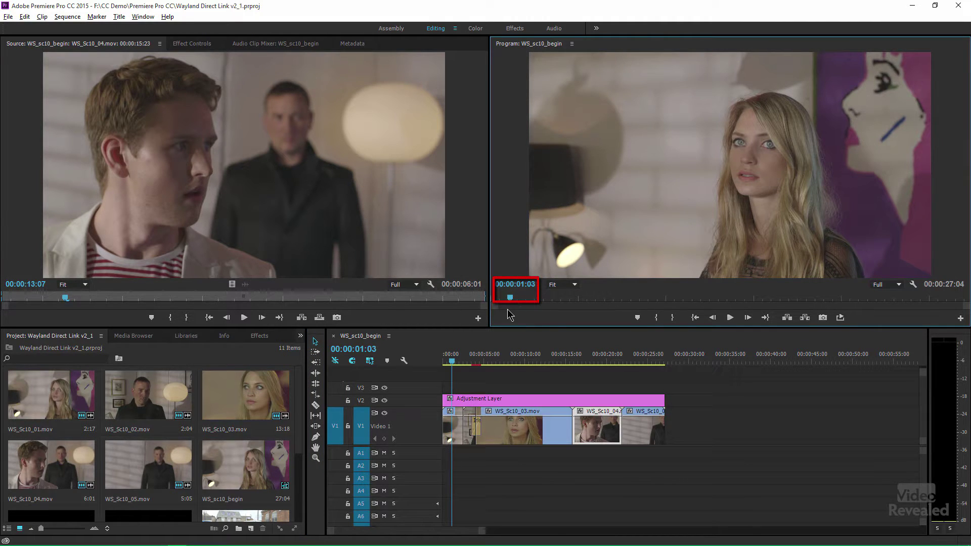
click(25, 17)
mouse_move(99, 289)
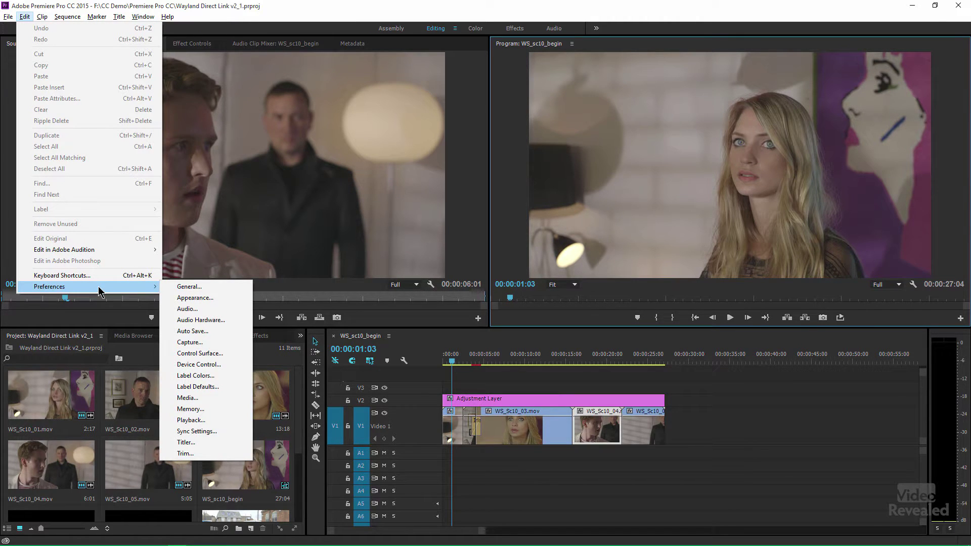
- In Appearance preferences, push the Interactive Controls and Focus Indicators sliders fully to Lighter and confirm
click(212, 298)
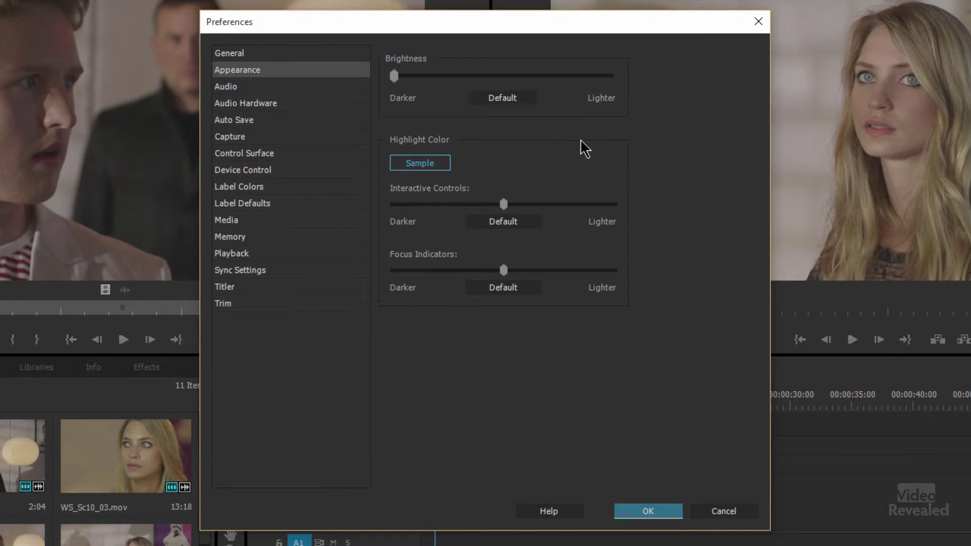
drag(399, 75, 386, 104)
drag(503, 205, 411, 225)
drag(470, 222, 667, 208)
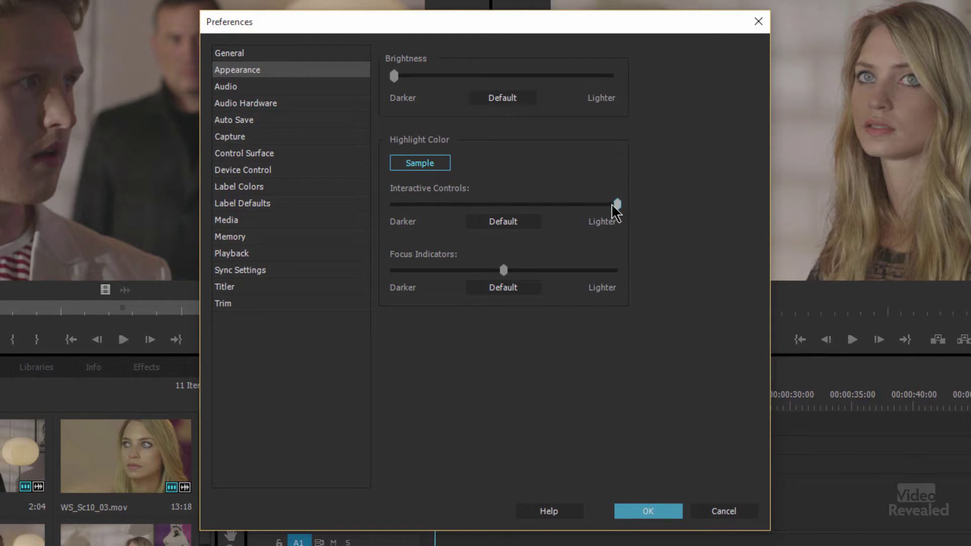
drag(618, 205, 365, 221)
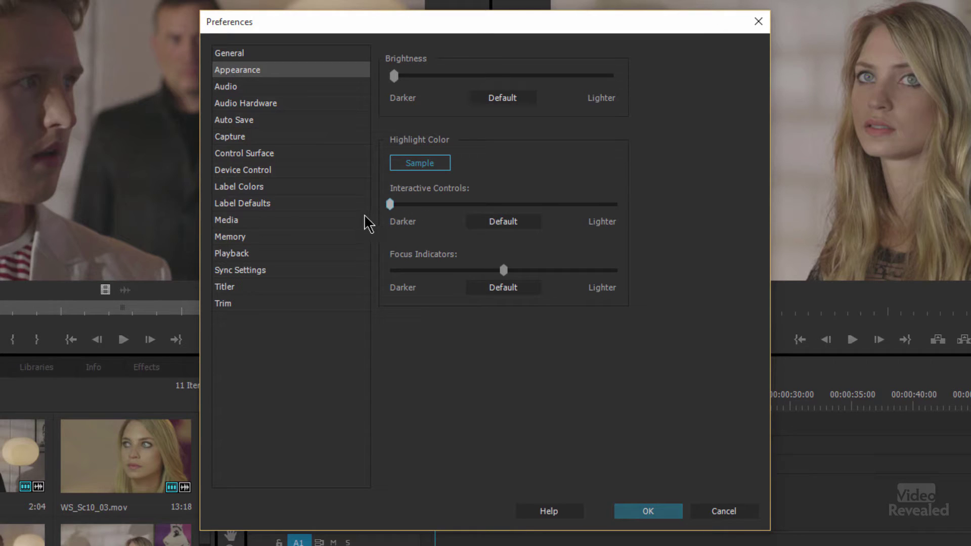
drag(460, 213, 665, 206)
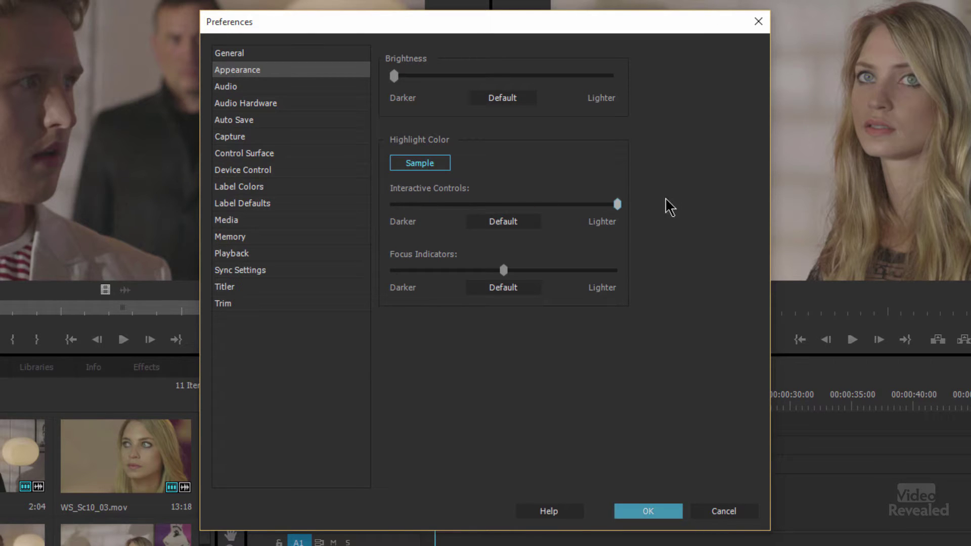
drag(501, 267, 635, 273)
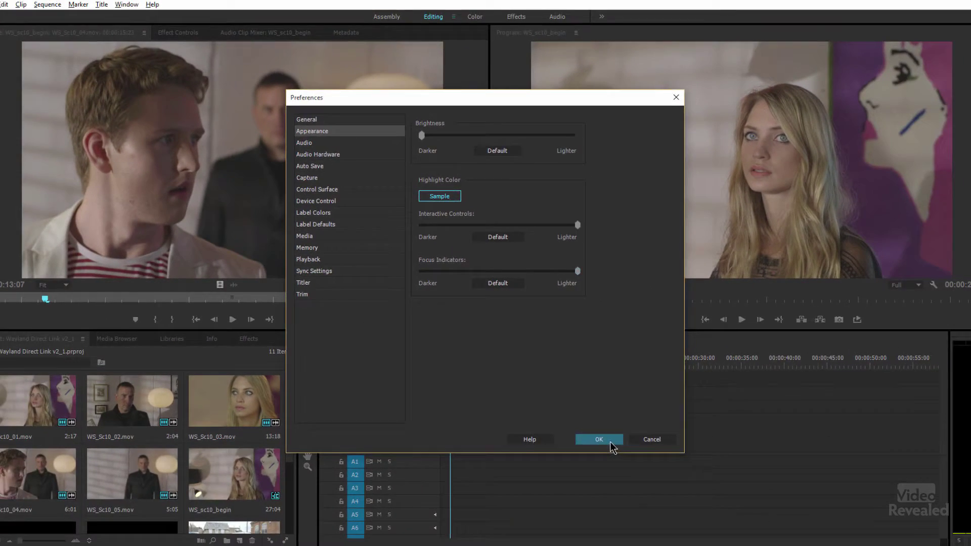
click(648, 511)
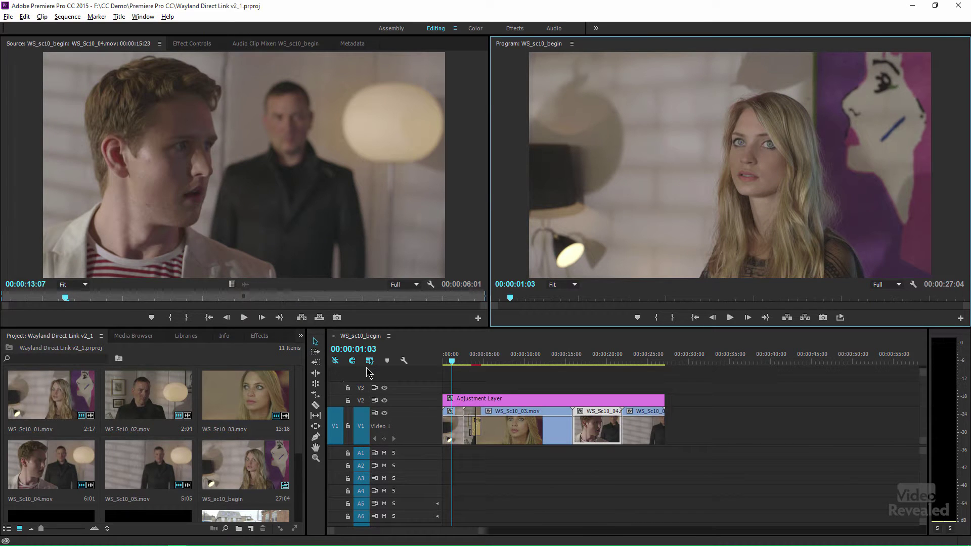
- Return to Appearance preferences and drag both highlight sliders fully to Darker, then confirm
click(20, 19)
mouse_move(104, 287)
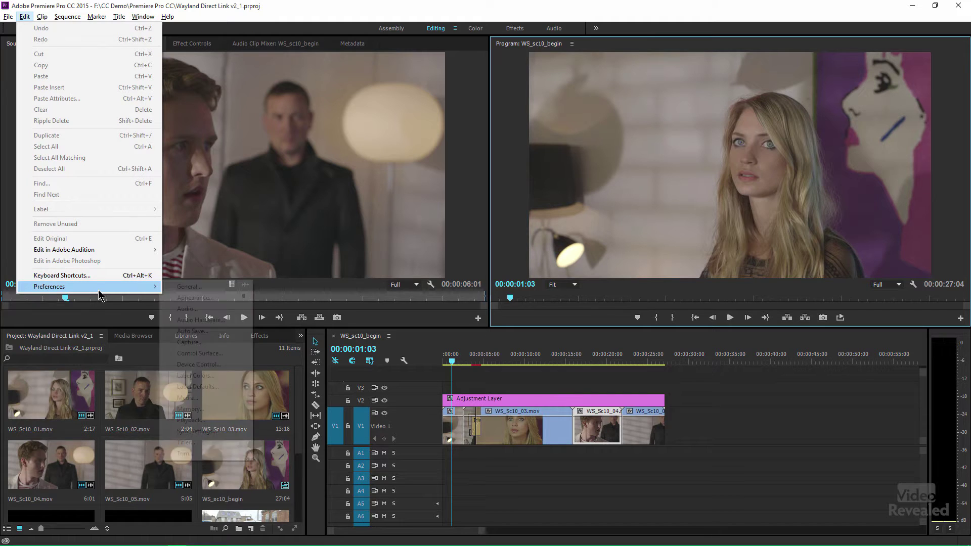
click(217, 301)
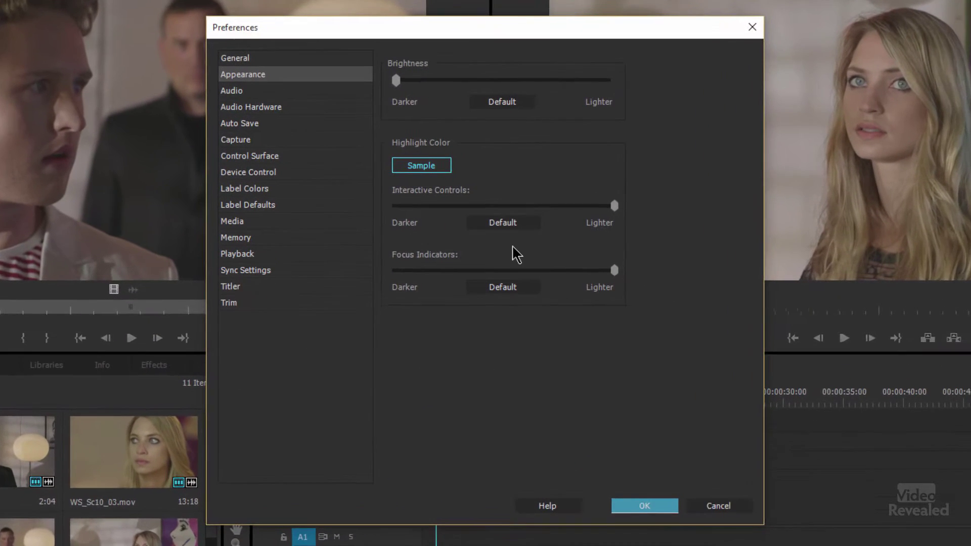
drag(470, 201, 345, 215)
drag(415, 273, 345, 291)
click(647, 511)
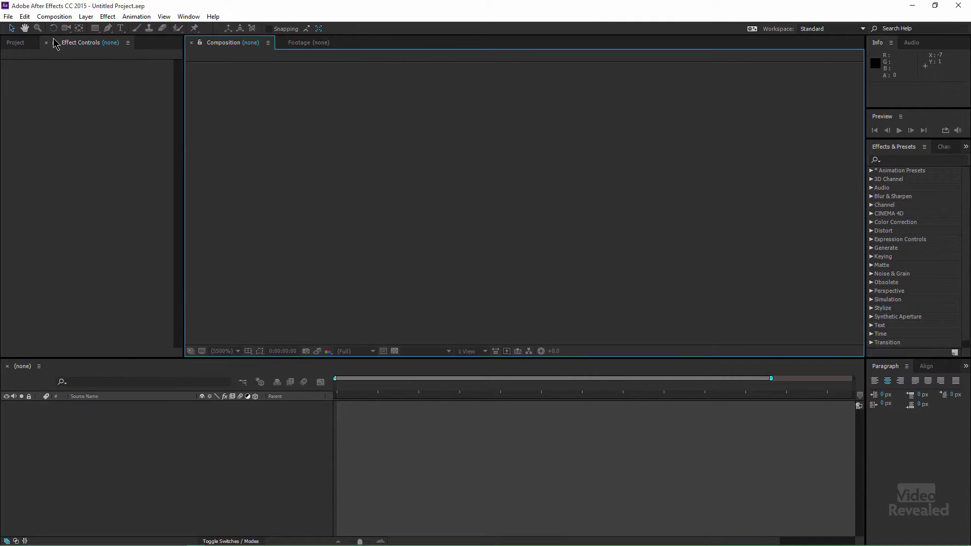
- Open After Effects' Appearance preferences and set the interface brightness to its darkest
click(24, 17)
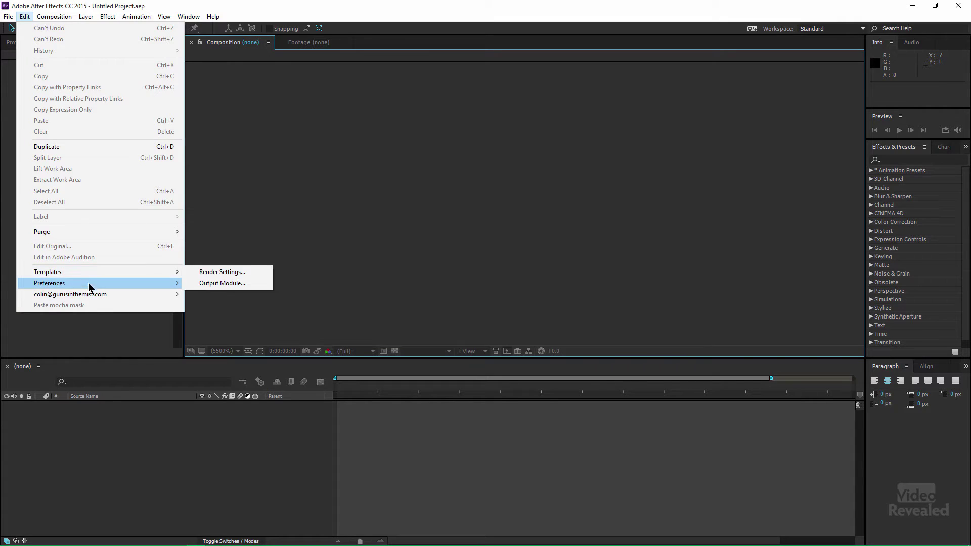
mouse_move(85, 287)
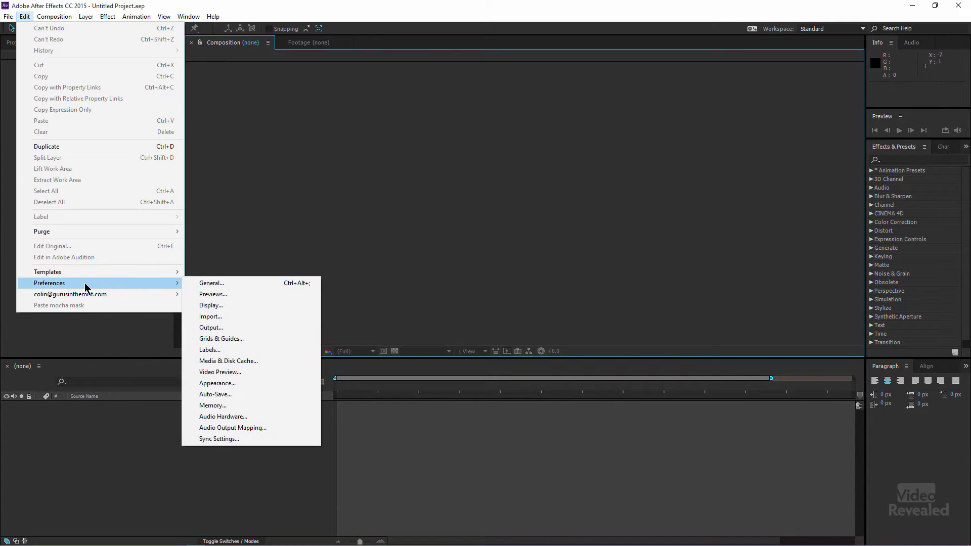
click(252, 385)
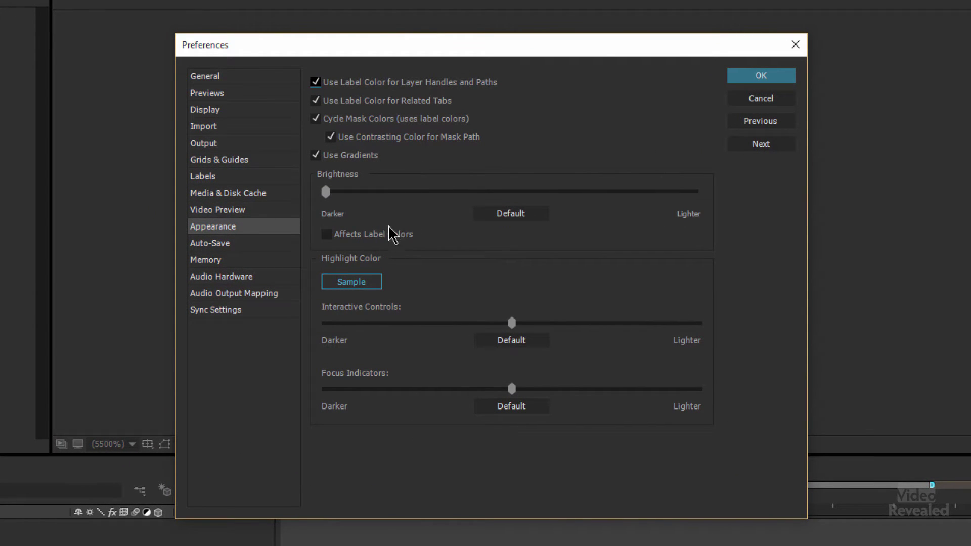
click(508, 213)
drag(511, 191, 710, 202)
click(484, 212)
drag(484, 211, 318, 206)
- Set the Interactive Controls and Focus Indicators highlights to fully Lighter and confirm
drag(511, 325, 734, 343)
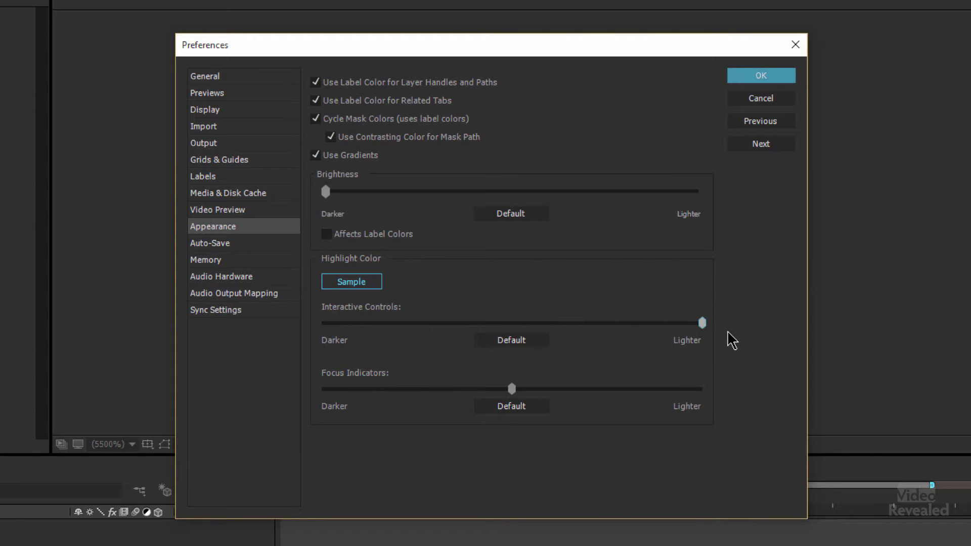
drag(624, 394, 721, 403)
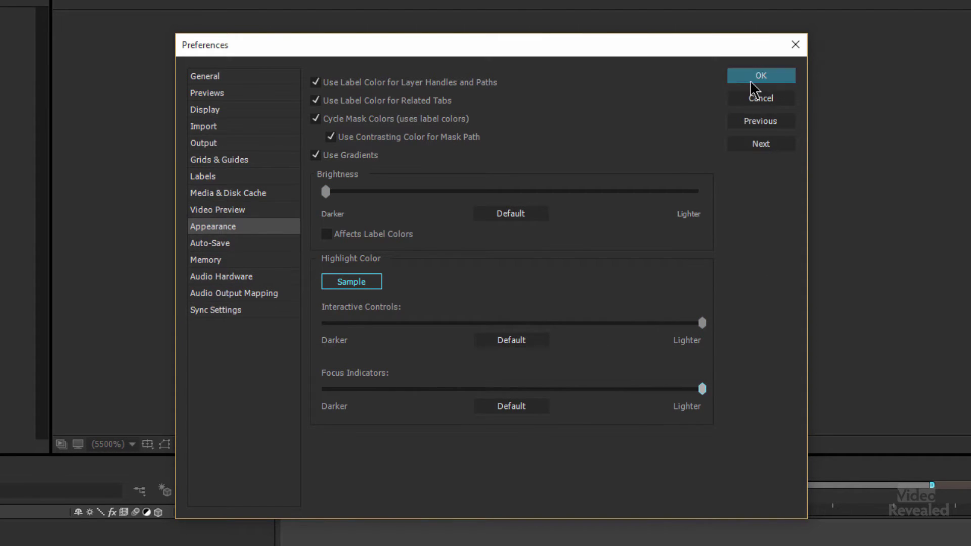
click(751, 81)
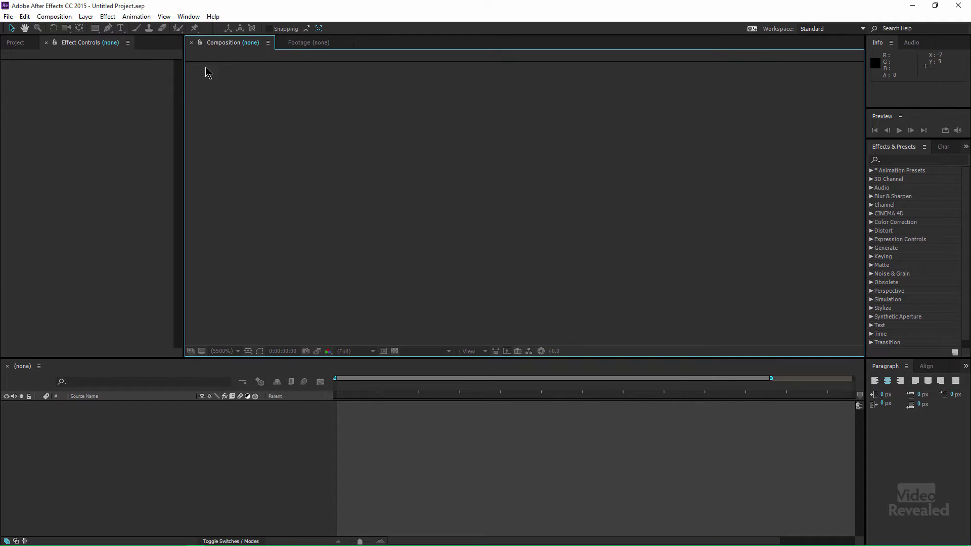
- In After Effects' Appearance preferences, drag both highlight sliders toward Darker and confirm
click(31, 16)
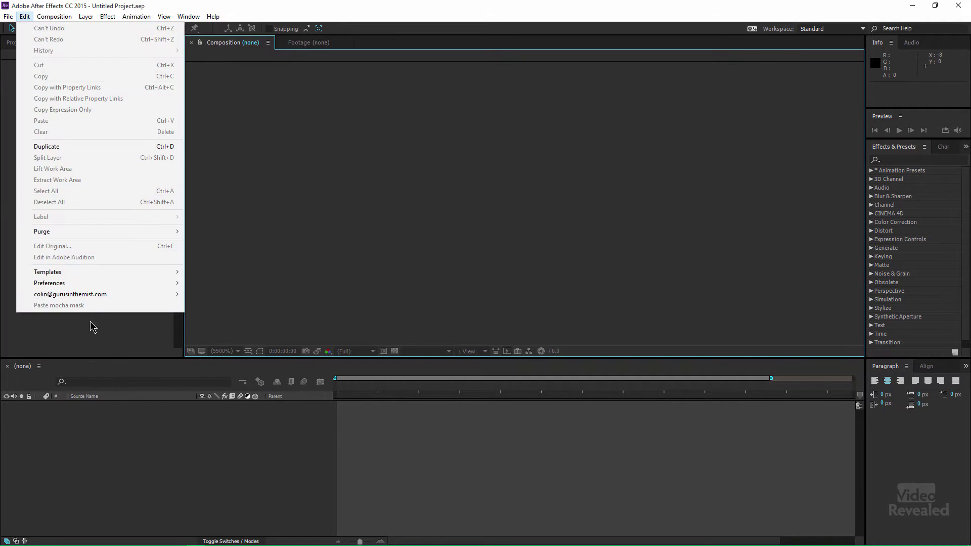
mouse_move(88, 286)
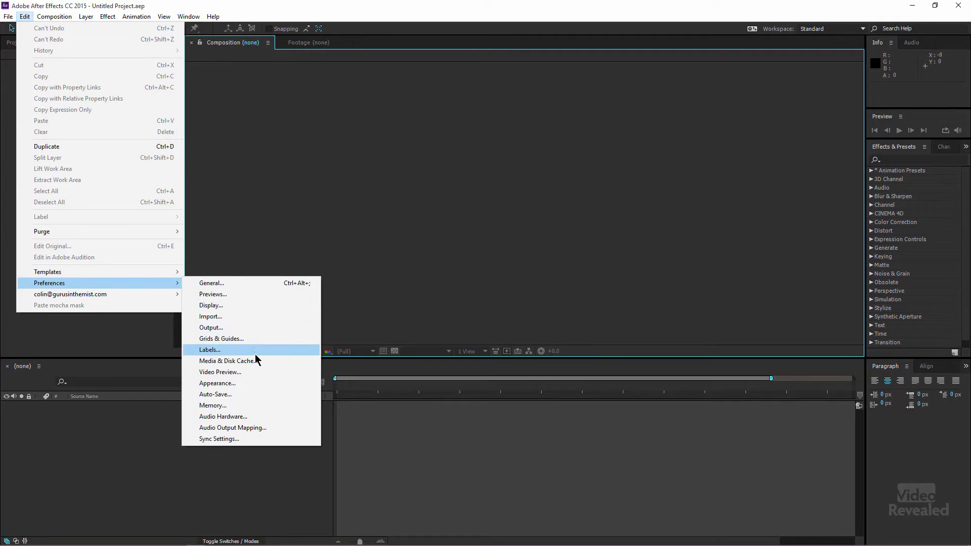
click(260, 384)
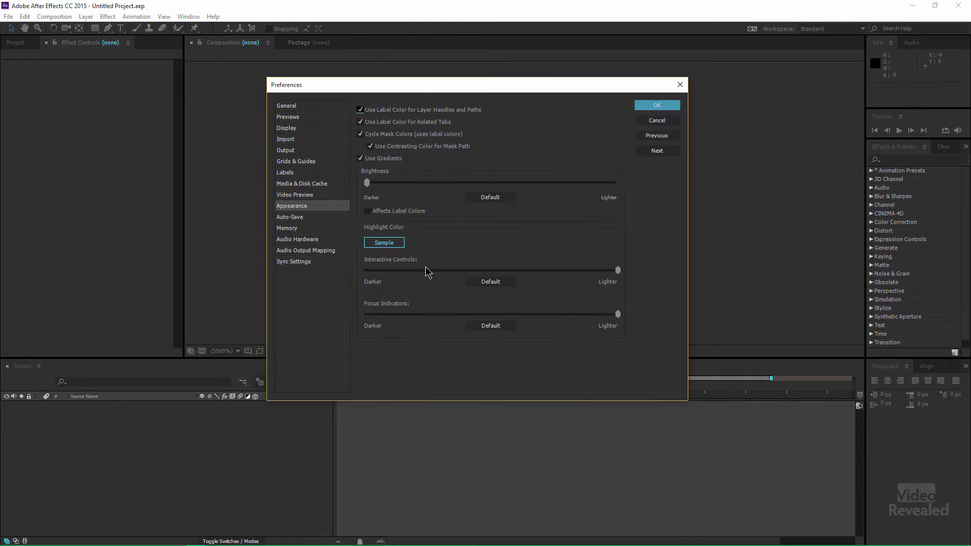
drag(428, 270, 408, 271)
drag(392, 319, 345, 326)
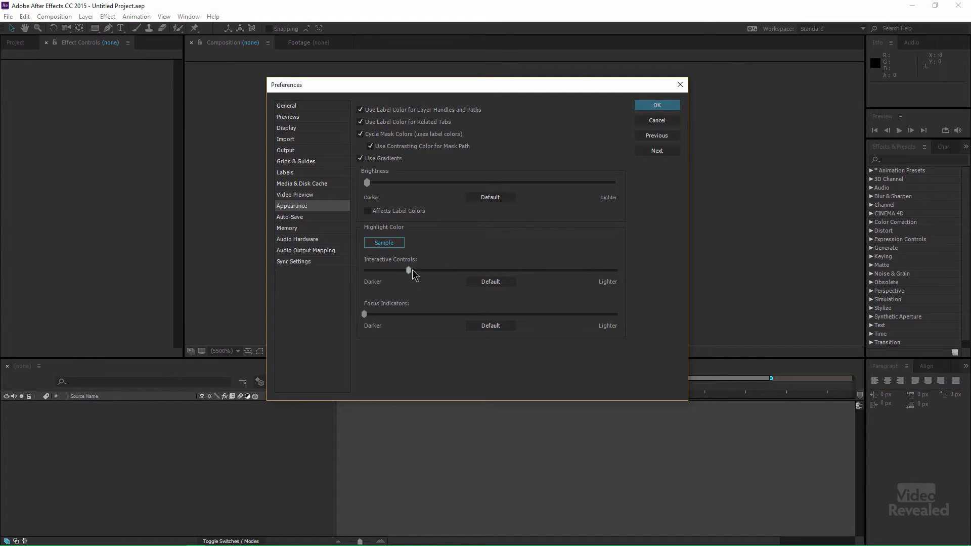
click(657, 105)
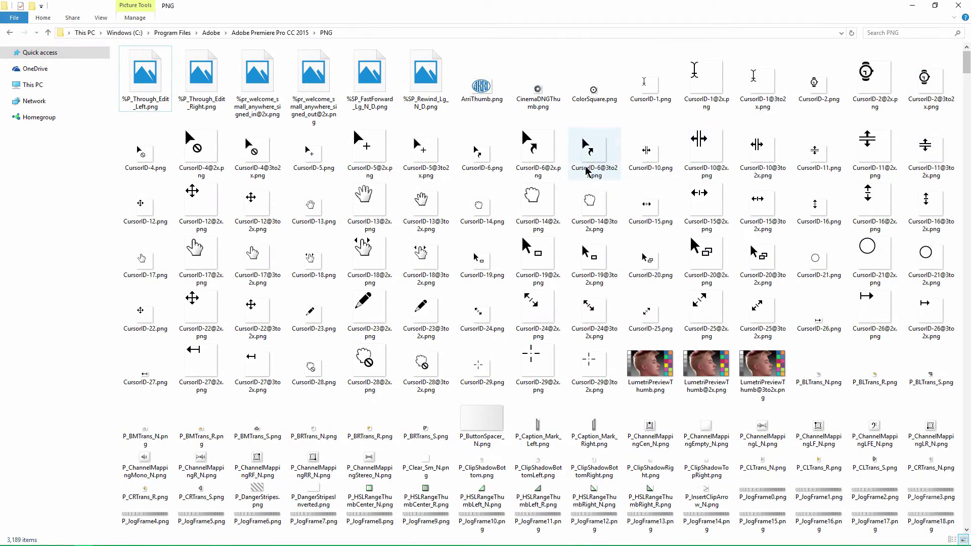
- Scroll the PNG folder's large icons down to the SP_Folder and SP_GoTo files
scroll(693, 202, down, 10)
scroll(691, 223, down, 6)
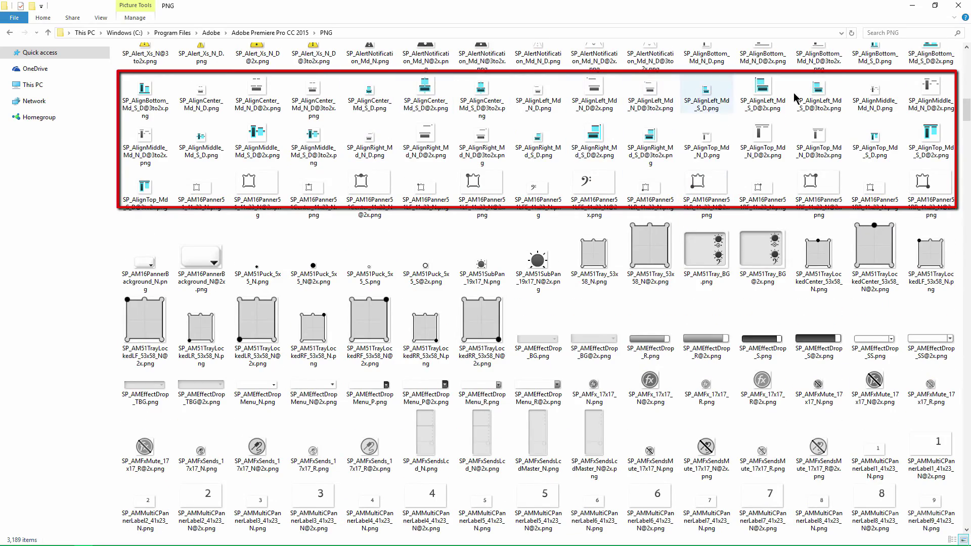
scroll(734, 180, down, 10)
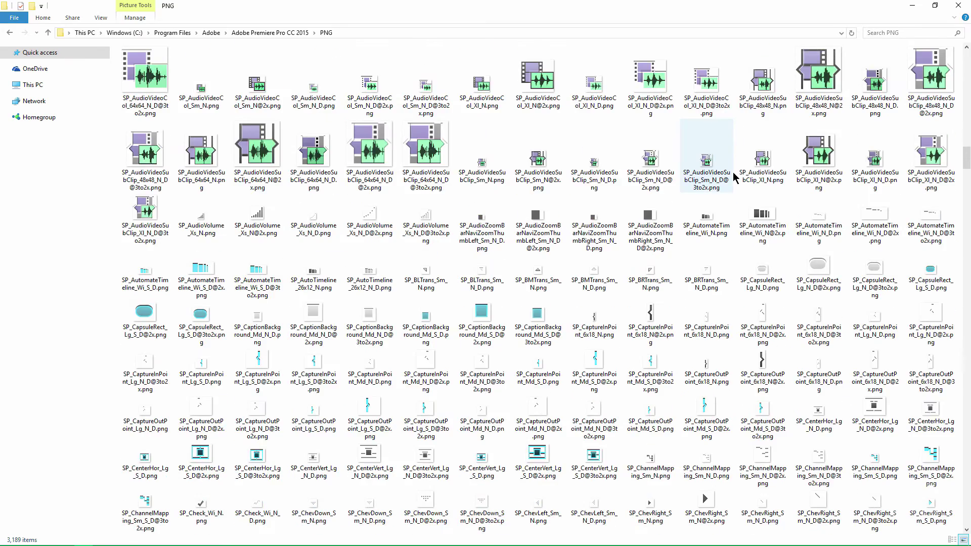
scroll(734, 178, down, 6)
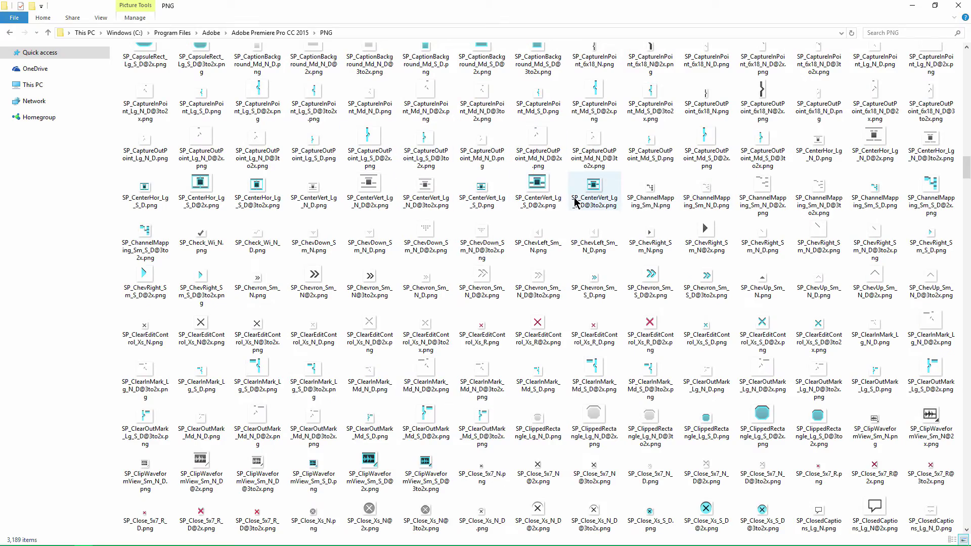
scroll(575, 203, down, 20)
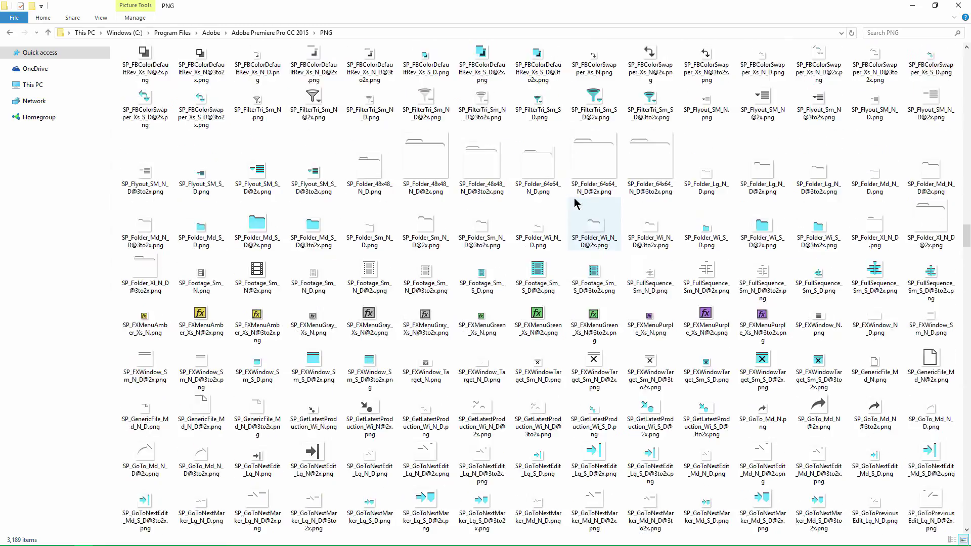